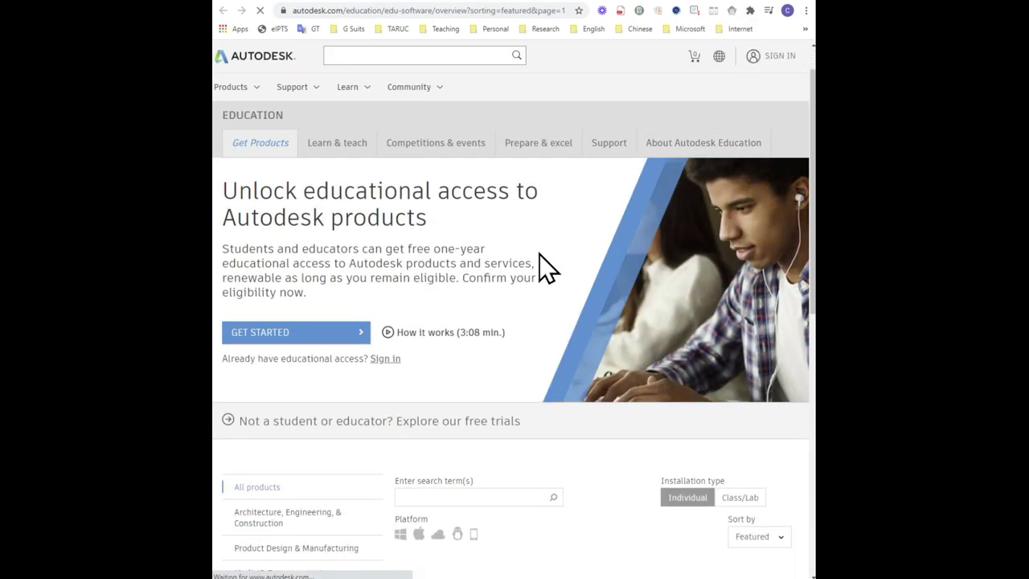
Step: Filter the Education catalogue to Architecture, Engineering & Construction products
scroll(547, 267, "down", 2)
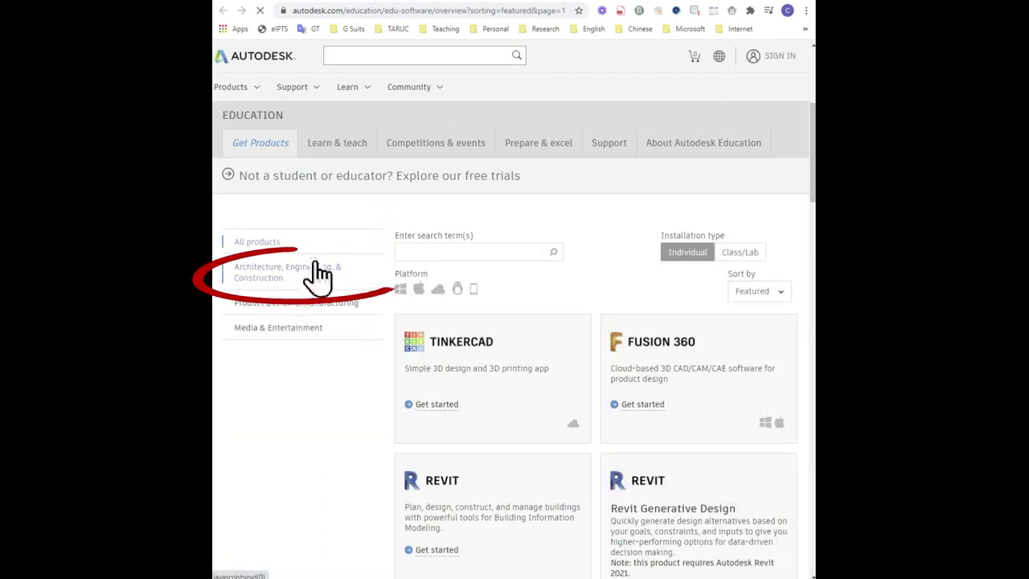
left_click(278, 285)
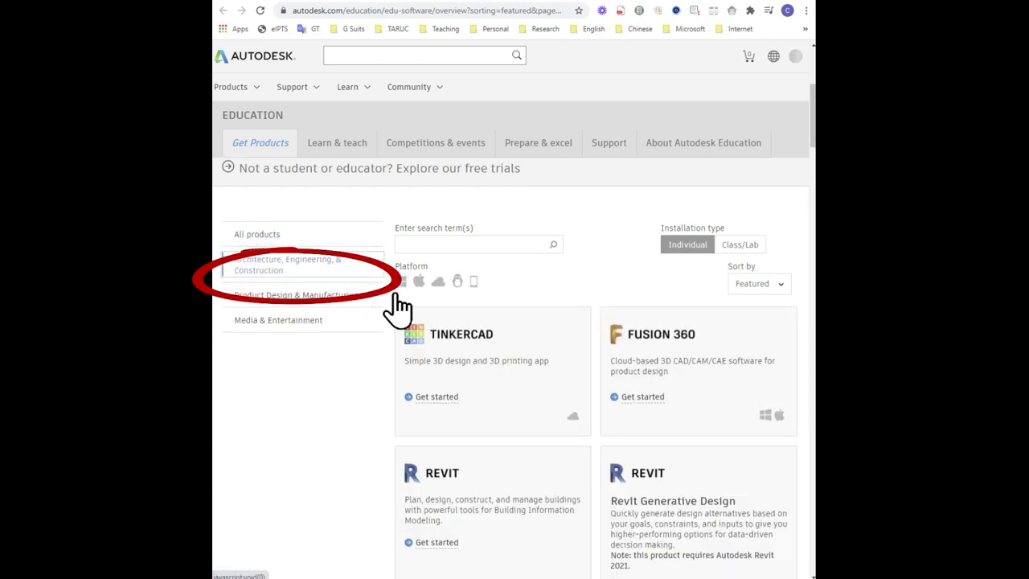
scroll(719, 247, "down", 2)
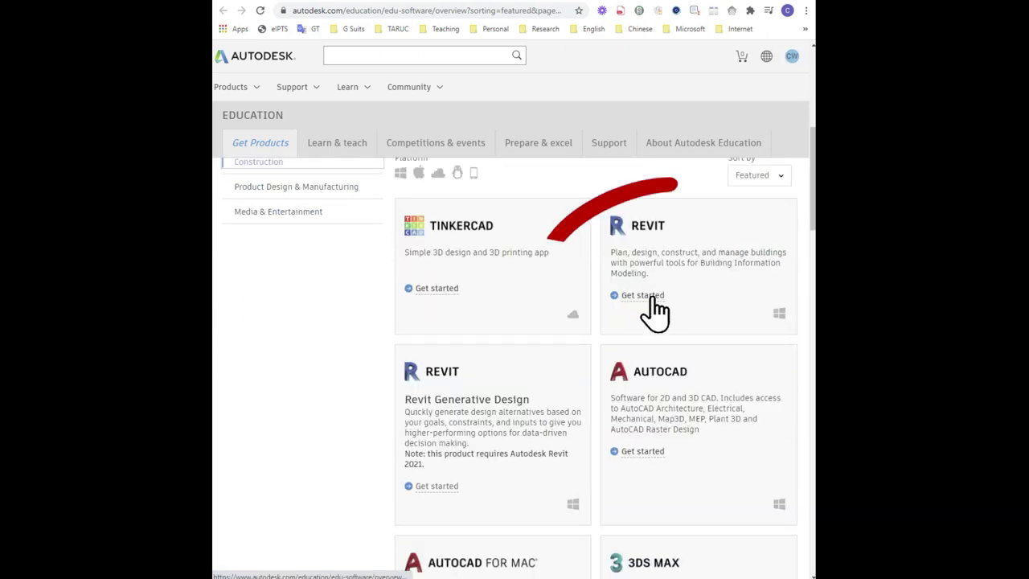
Step: Open Revit's offer and set it to Windows, version 2020, English
left_click(654, 302)
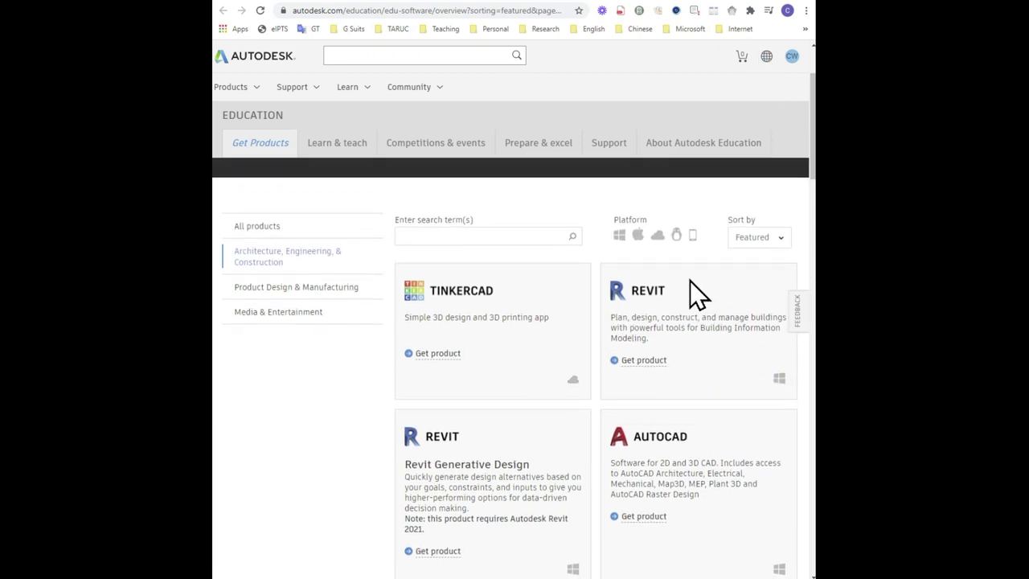
left_click(643, 360)
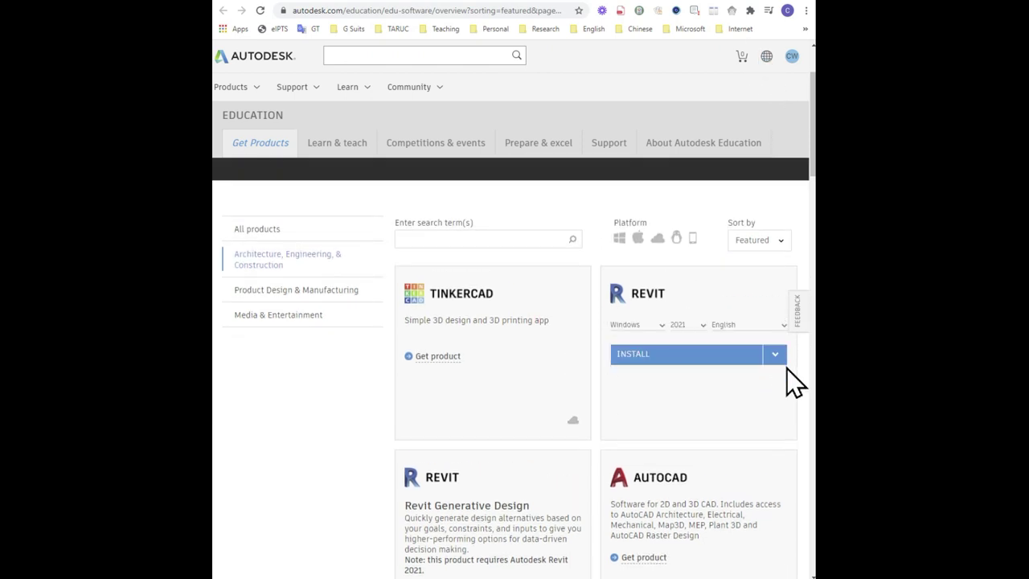
left_click(703, 328)
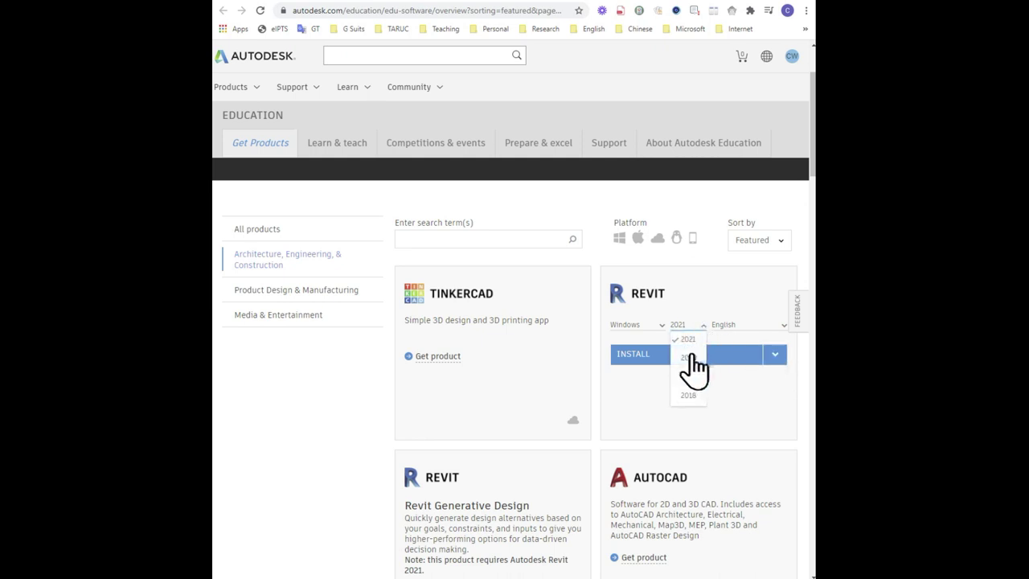
left_click(690, 357)
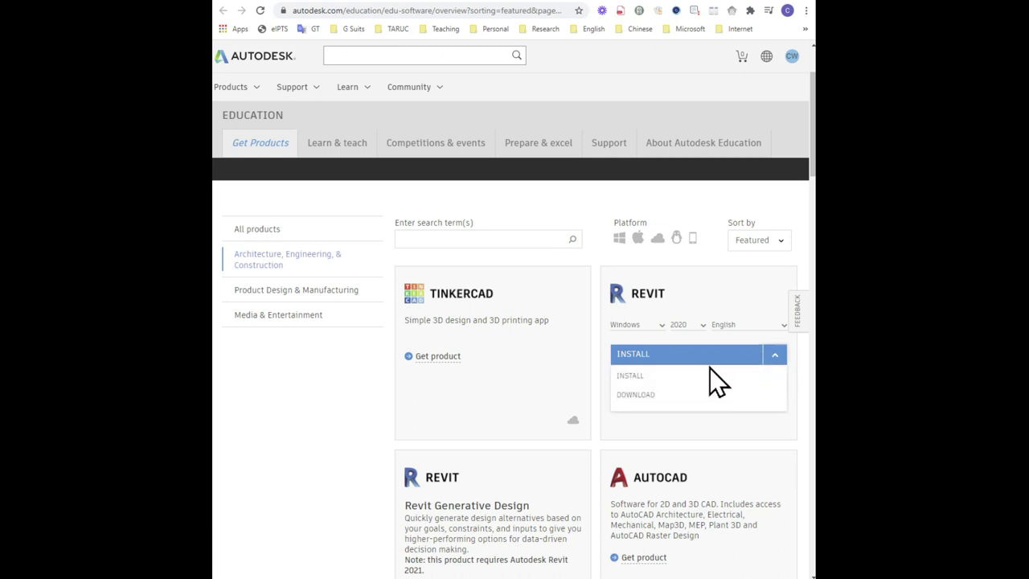
Step: Download the installer and extract it to the default folder, which fails with missing files
left_click(636, 395)
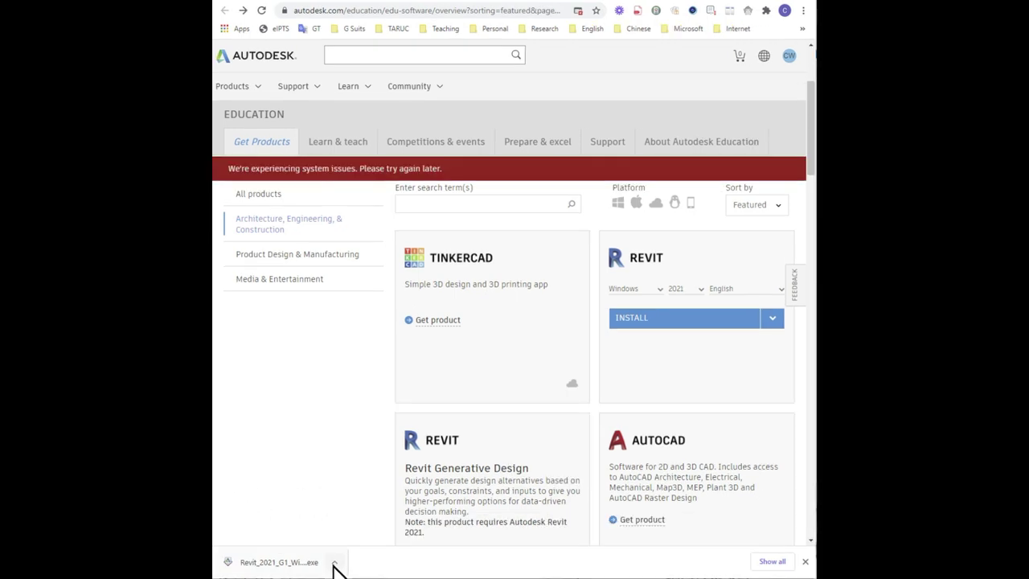
left_click(334, 562)
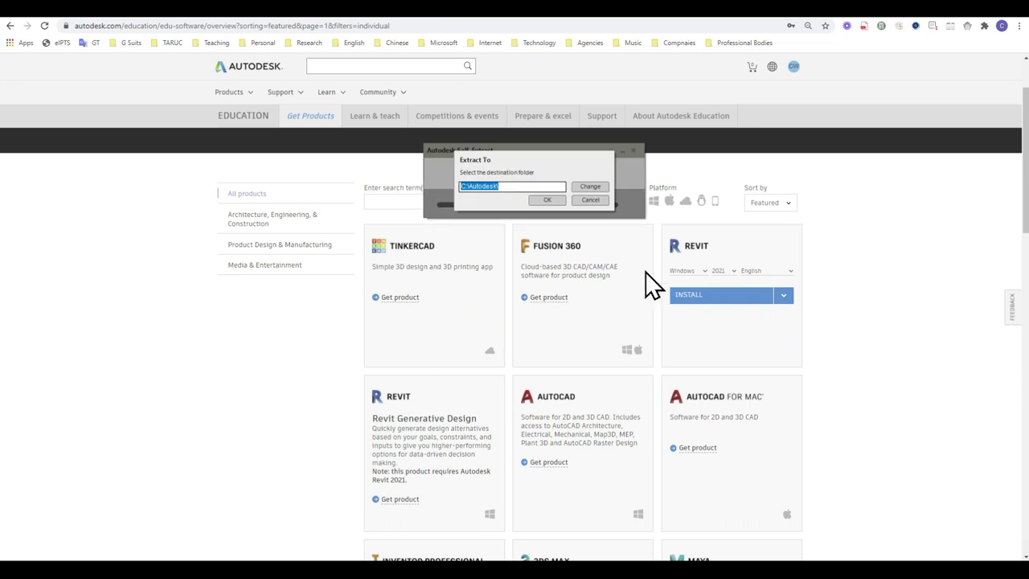
left_click(548, 201)
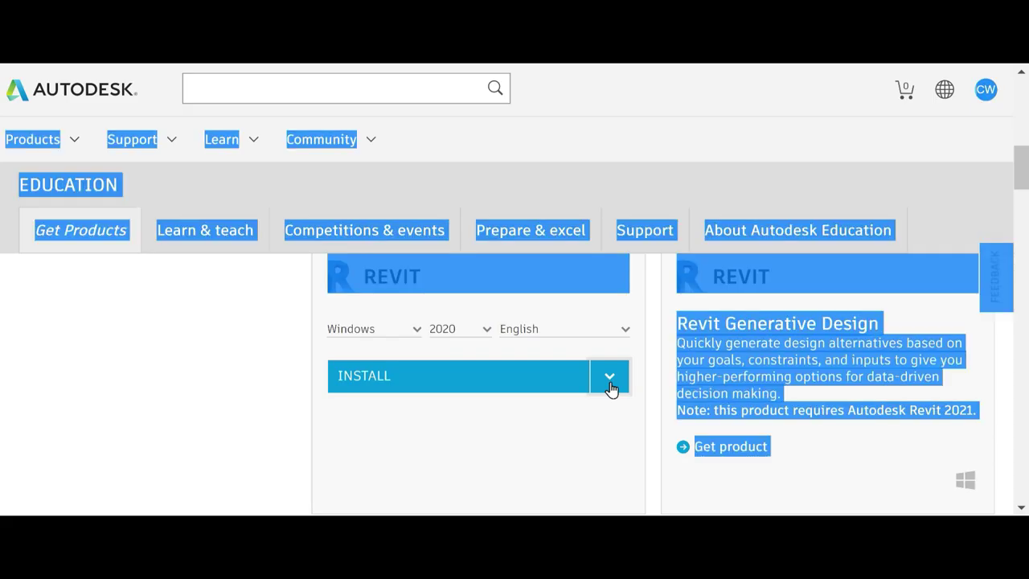
left_click(611, 388)
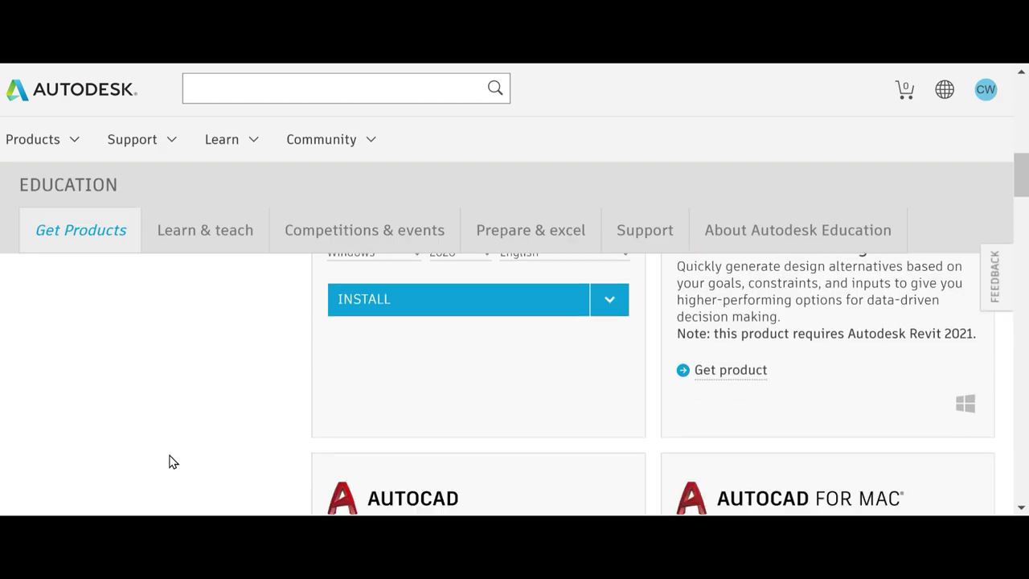
Step: Choose INSTALL for Revit 2020, accept the Autodesk terms, and bring up the finished download's options
left_click(365, 447)
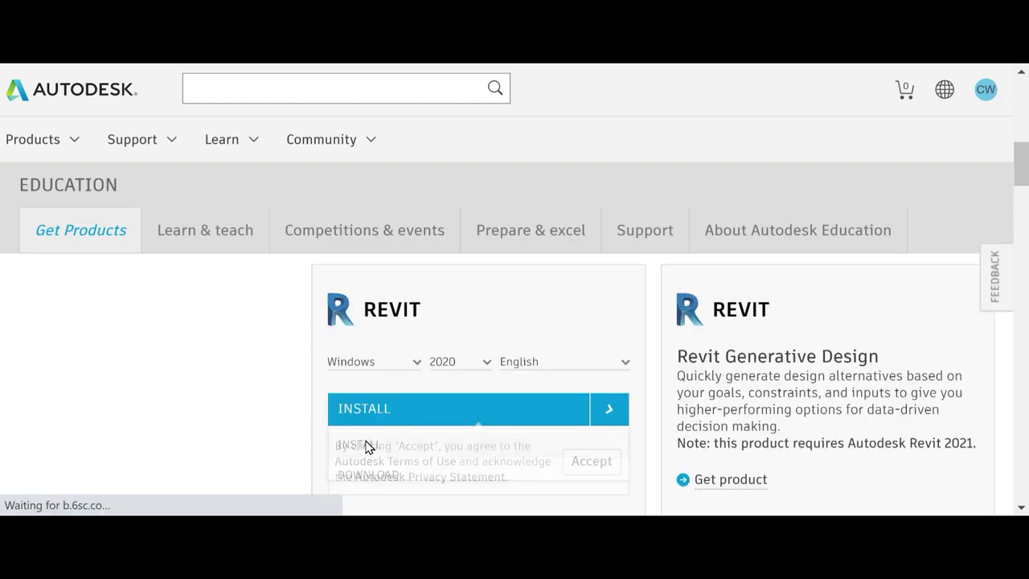
scroll(555, 465, "down", 1)
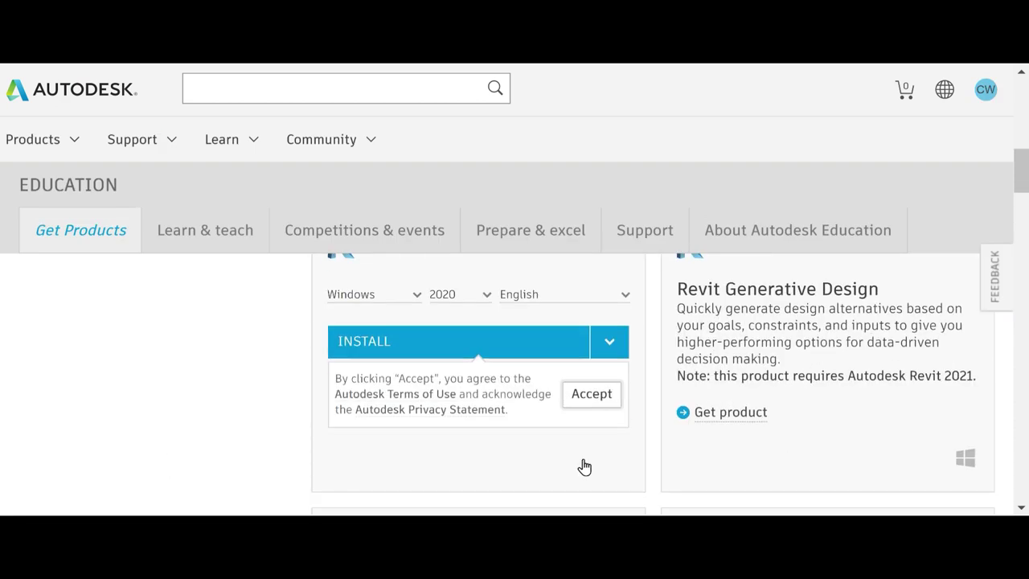
left_click(598, 393)
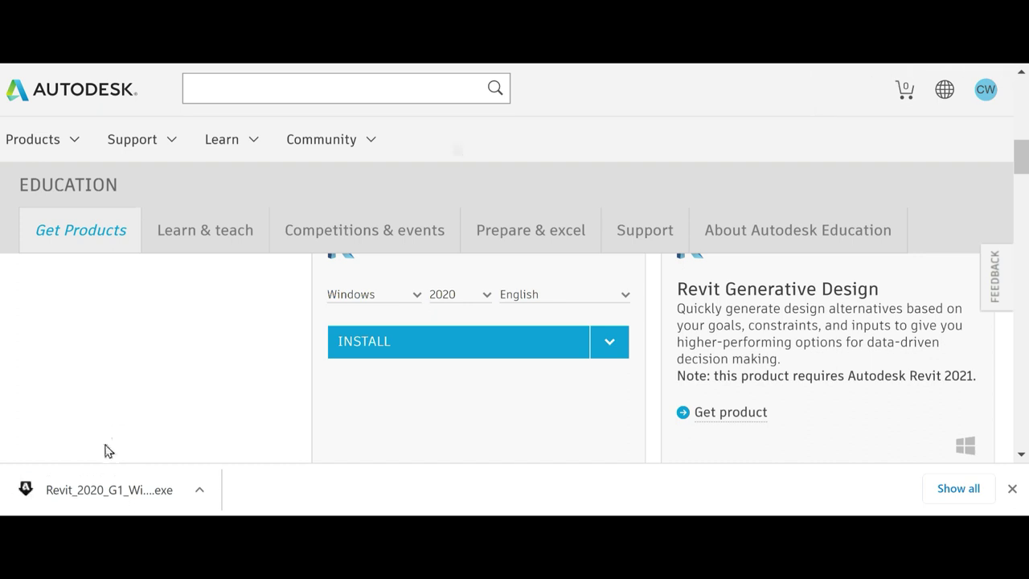
left_click(198, 492)
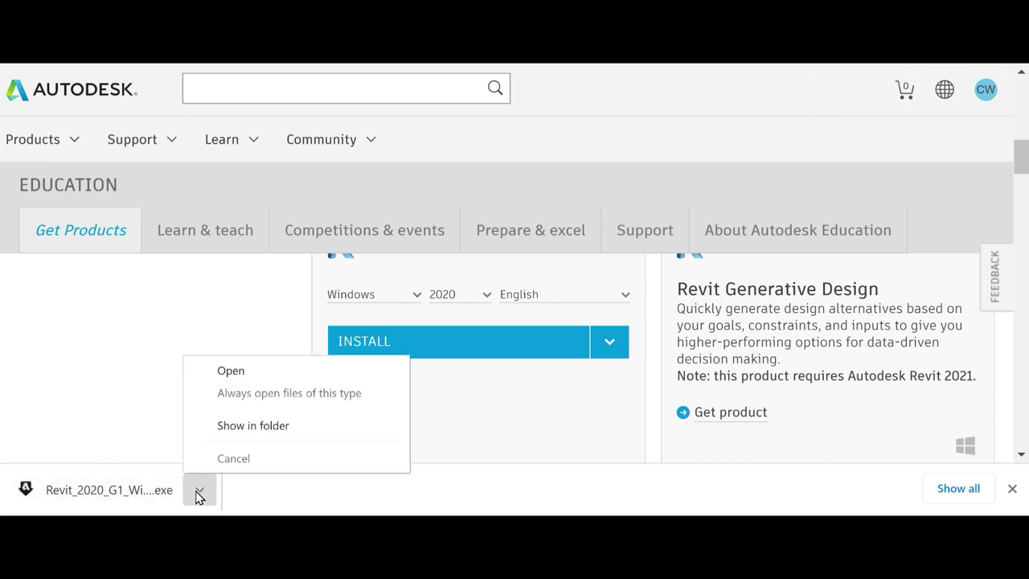
Step: Run the Revit_2020 webinstall exe from Downloads, allowing the unverified app to install
left_click(245, 432)
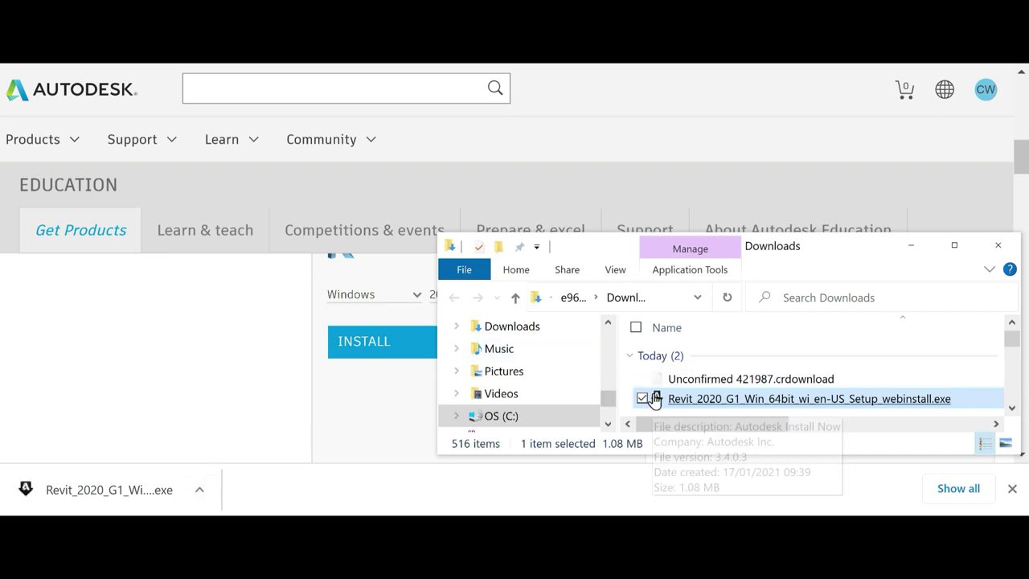
double_click(776, 402)
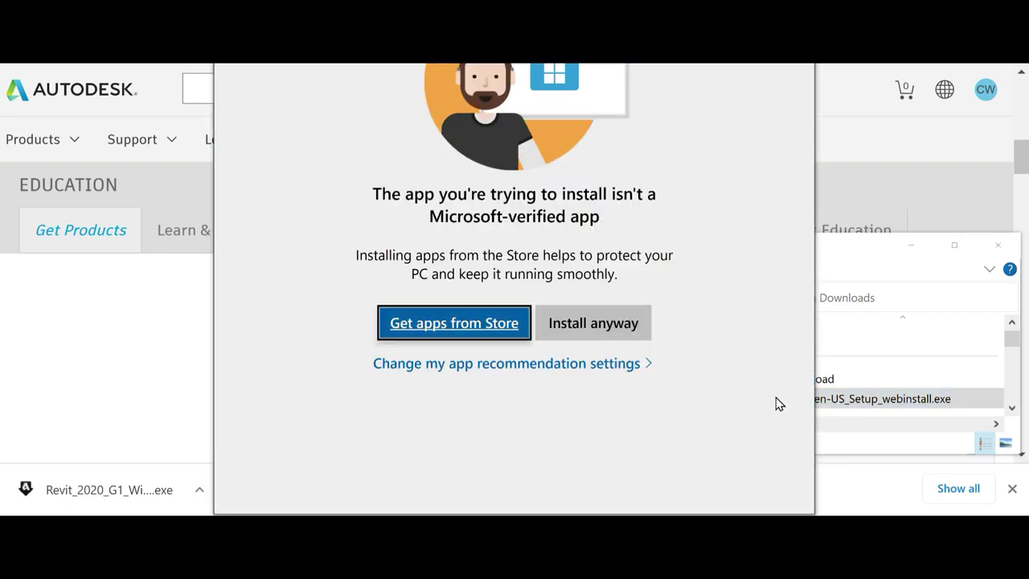
left_click(623, 329)
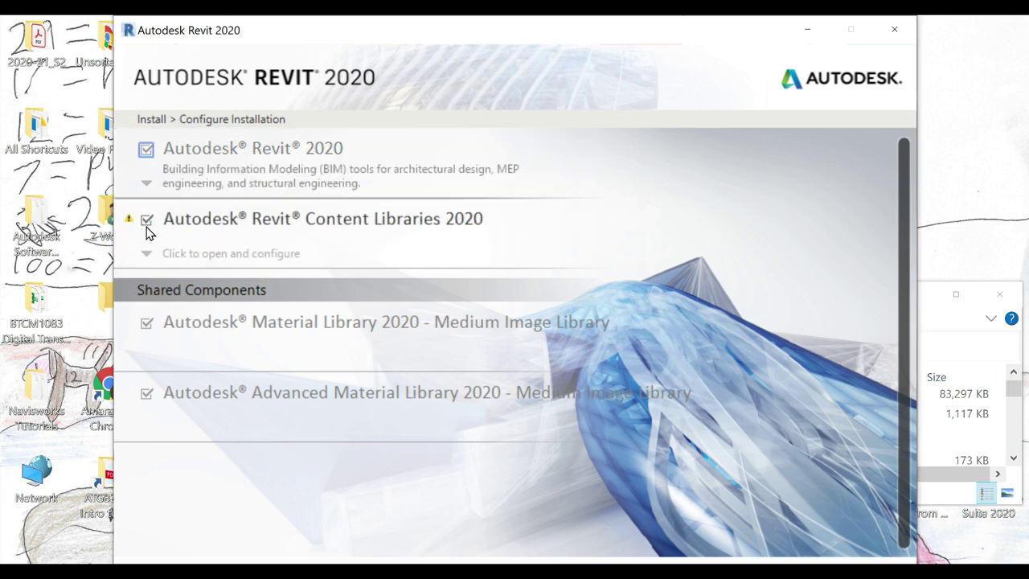
Step: Add South Asia and US Metric packs to Revit Content Libraries 2020 and review the default content
left_click(149, 255)
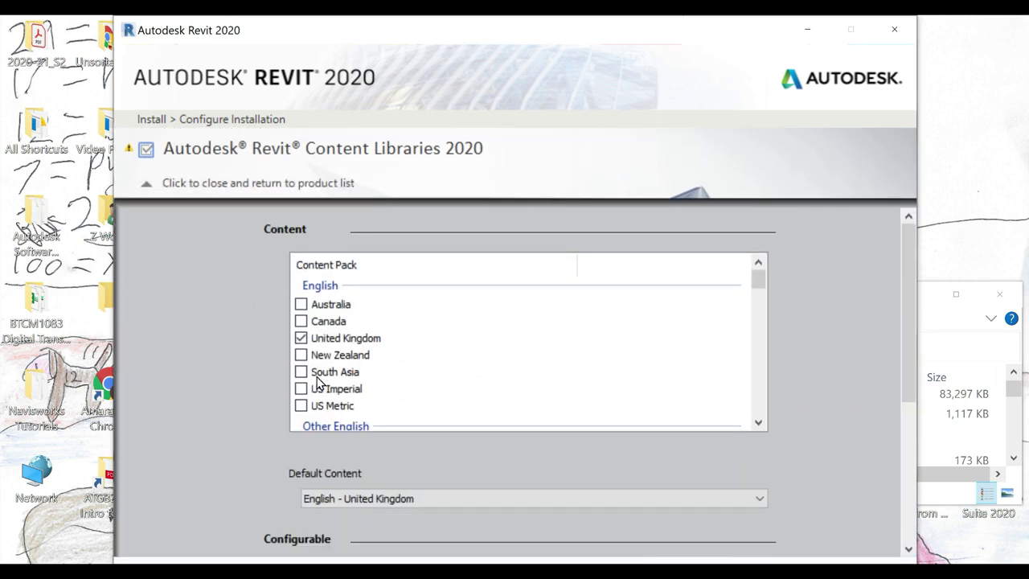
left_click(301, 372)
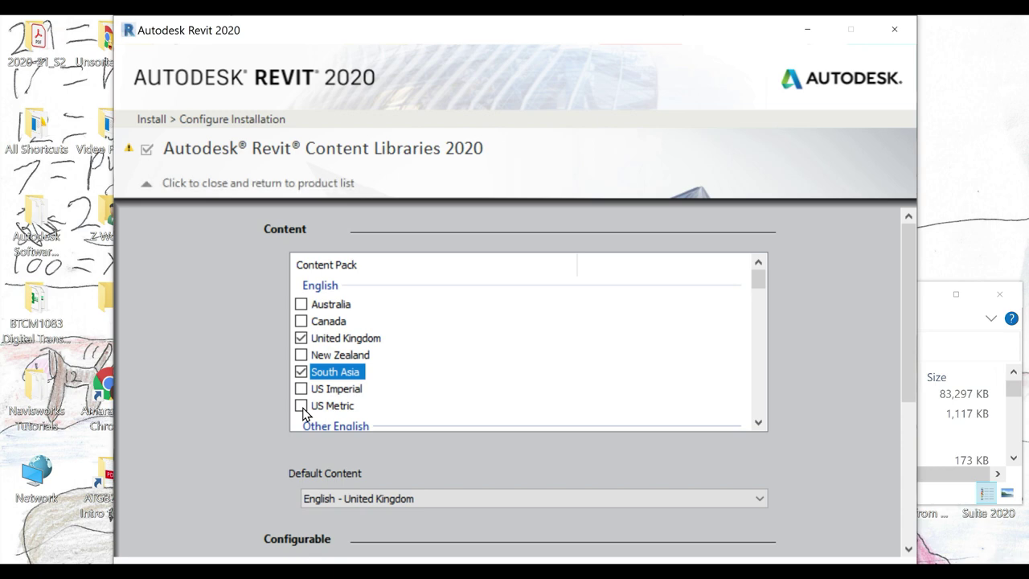
left_click(301, 406)
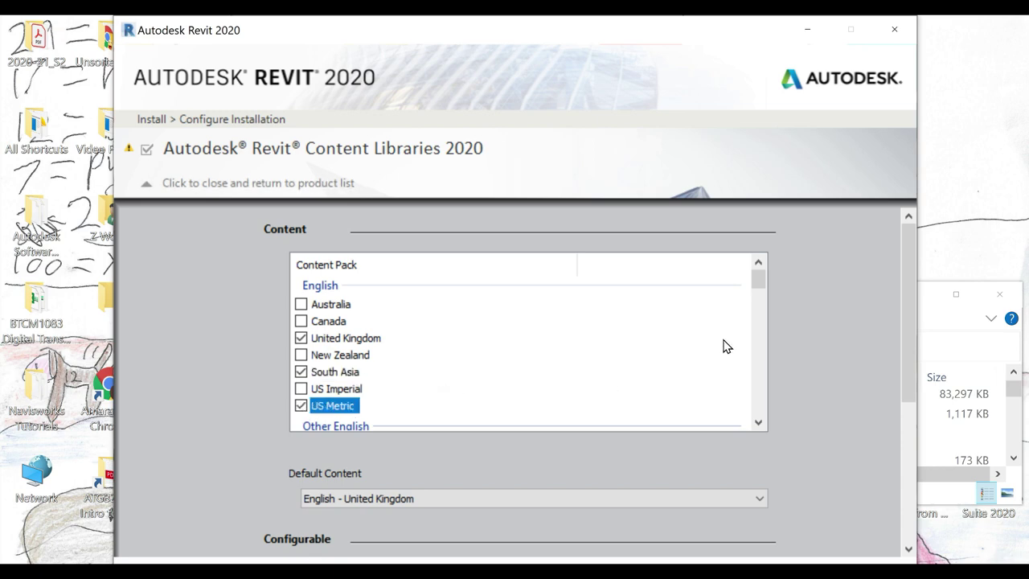
left_click(760, 500)
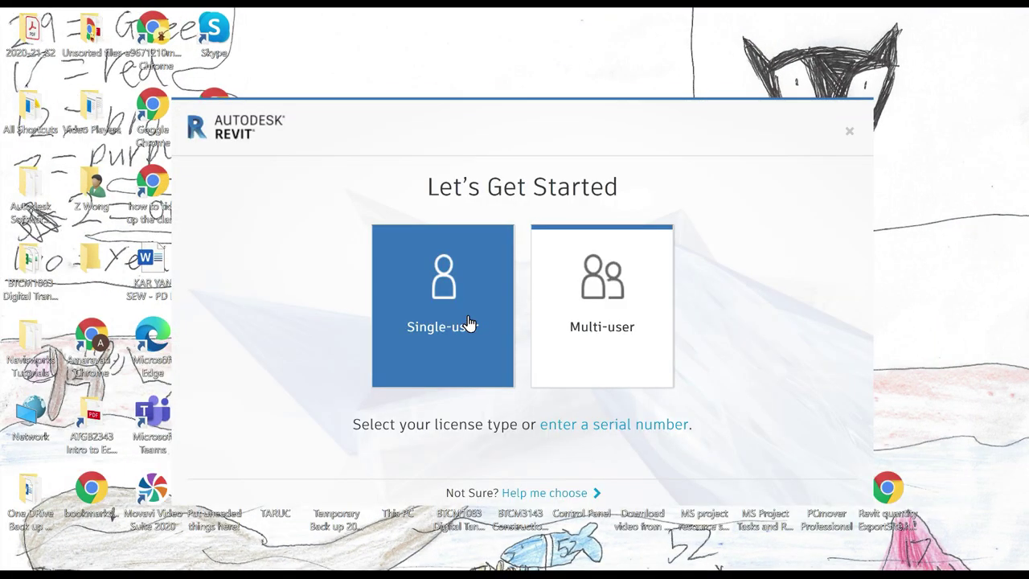
Step: Choose the single-user license and scroll through the Home page's sample projects and families
left_click(470, 322)
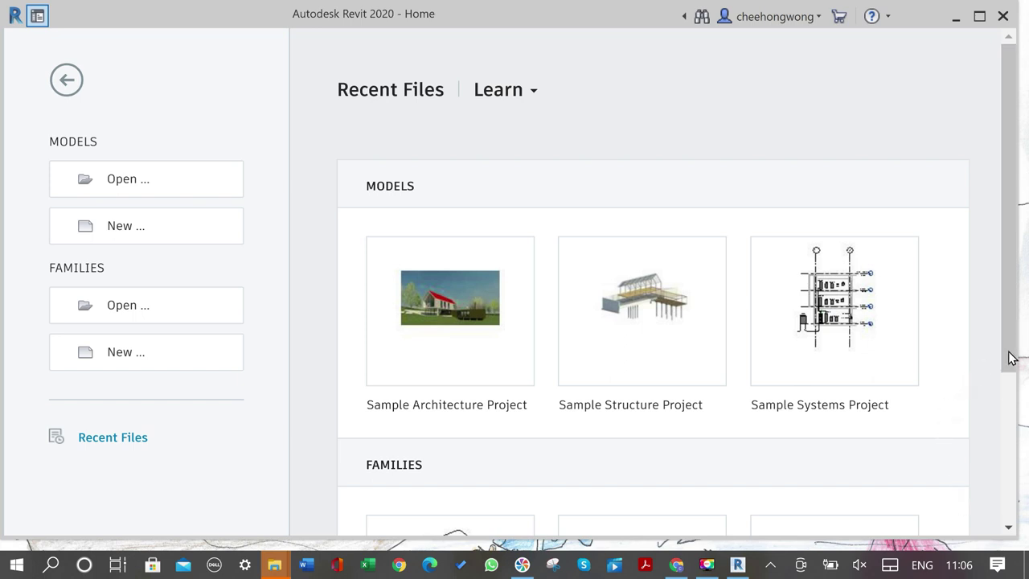
scroll(1017, 394, "down", 1)
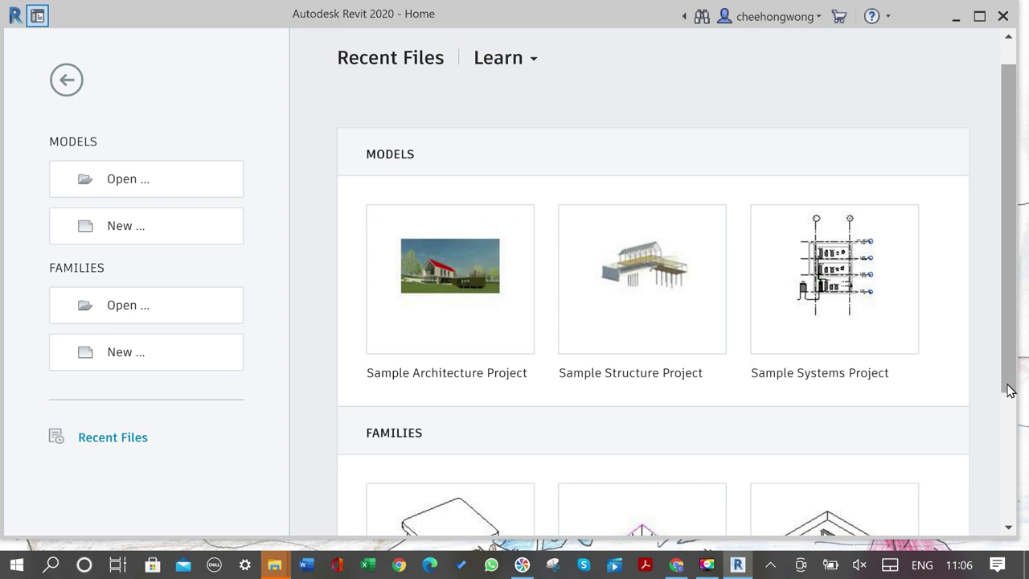
scroll(1016, 446, "down", 1)
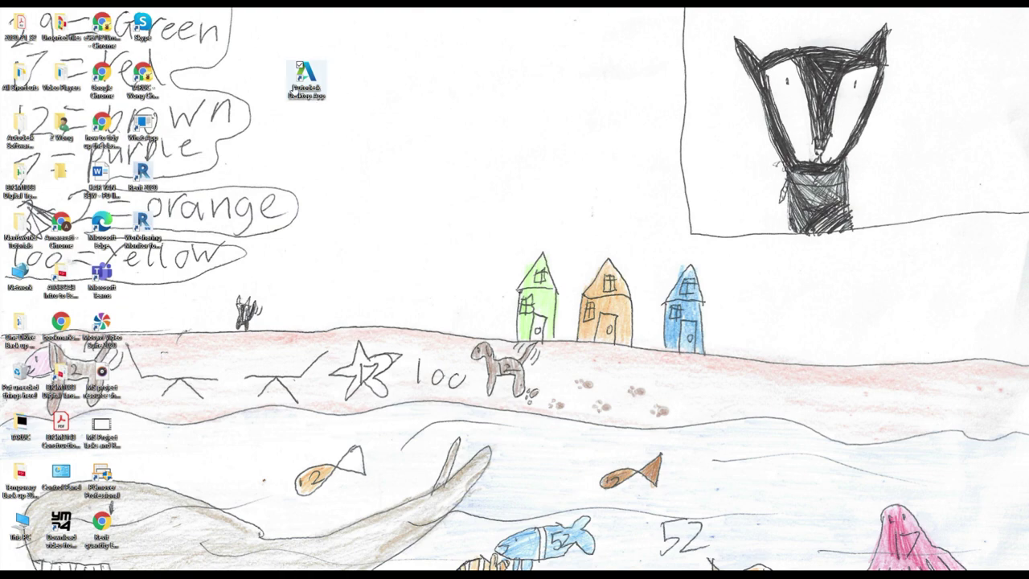
Step: Launch the Autodesk desktop app from its desktop icon to view My updates
double_click(304, 91)
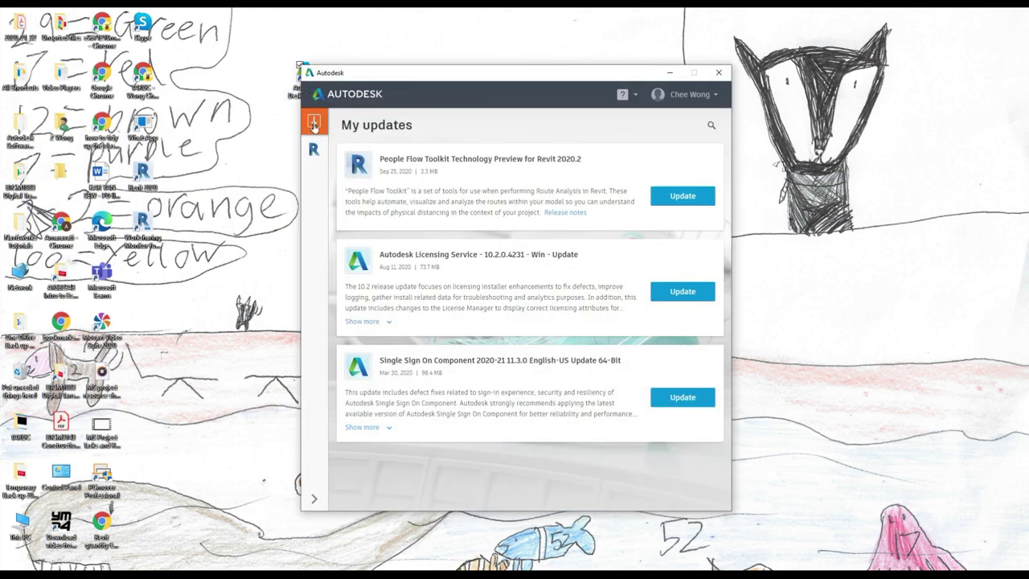